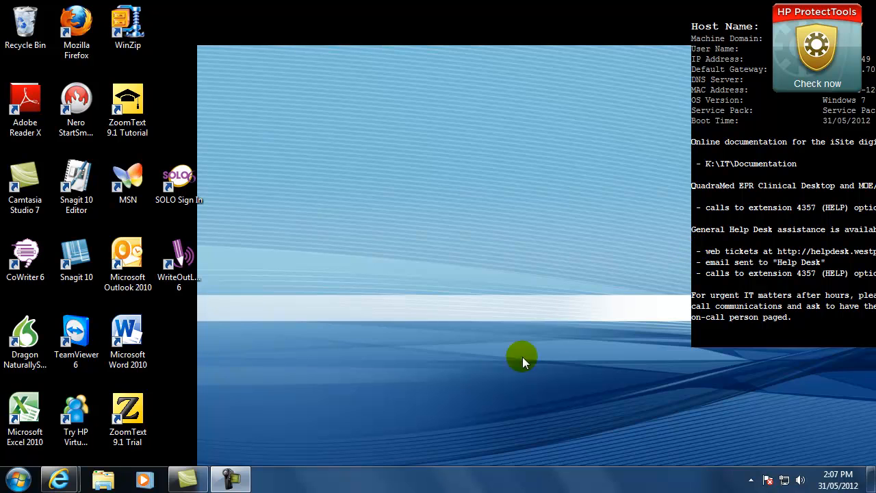
# - Check the display's screen resolution and the available resolution range in the Windows Control Panel, and close the settings
pyautogui.click(15, 481)
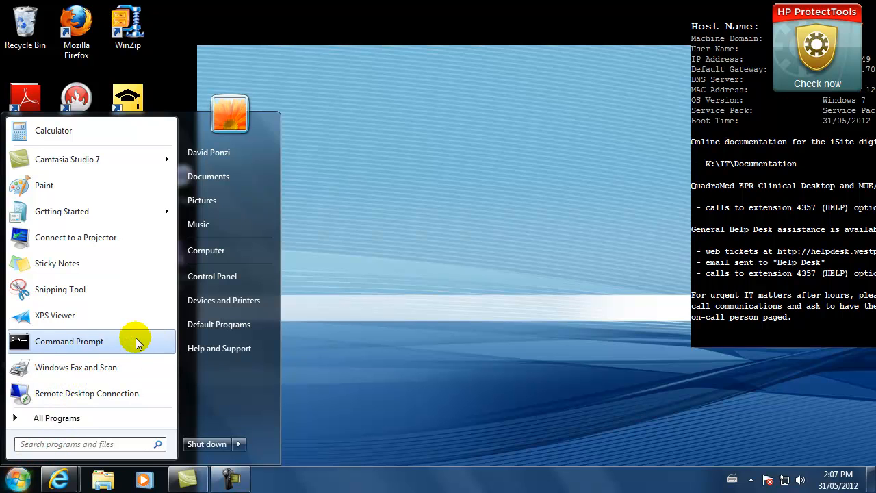
pyautogui.click(222, 282)
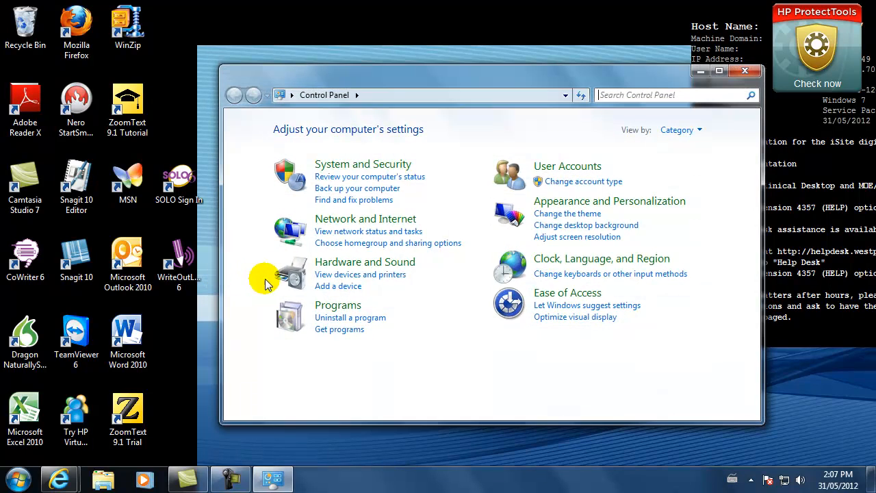
pyautogui.click(581, 237)
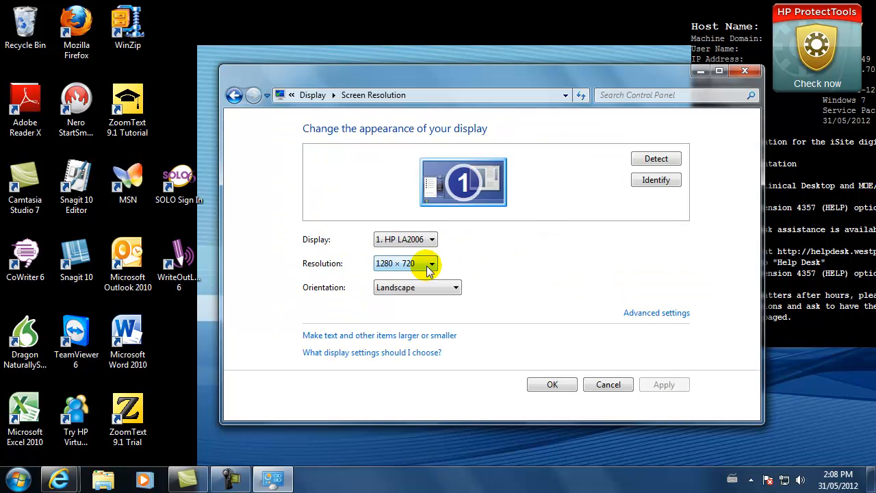
pyautogui.click(429, 271)
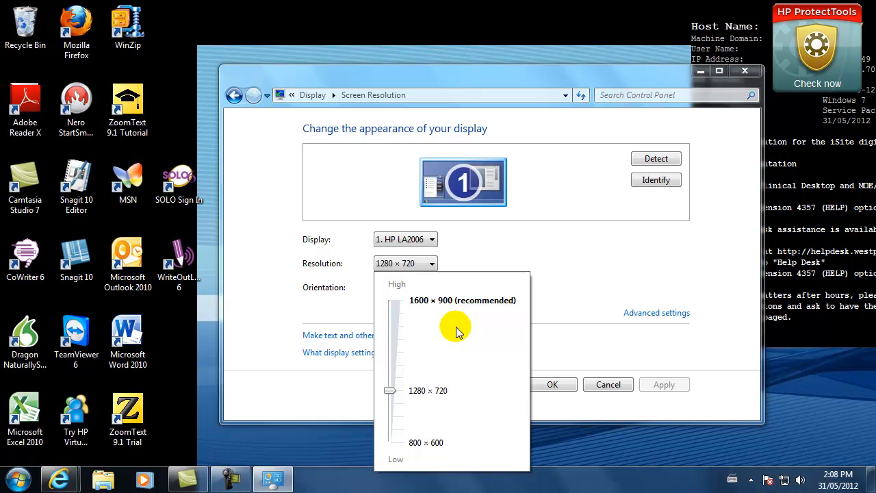
pyautogui.click(581, 323)
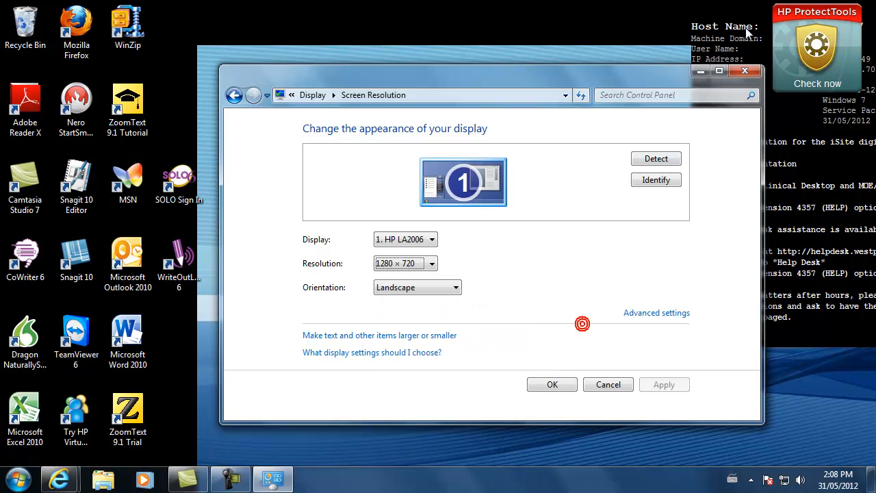
pyautogui.click(746, 72)
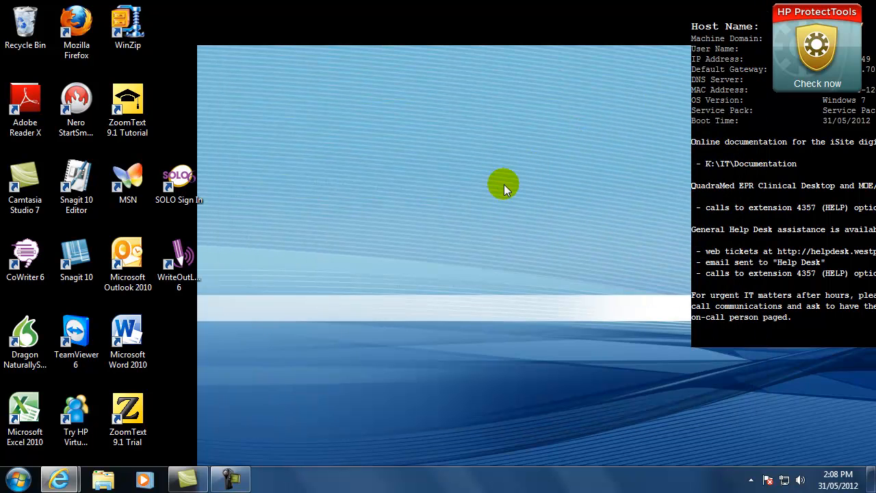
# - Switch to Camtasia Studio and open the existing Untitled project from the Camtasia Studio documents folder
pyautogui.click(187, 480)
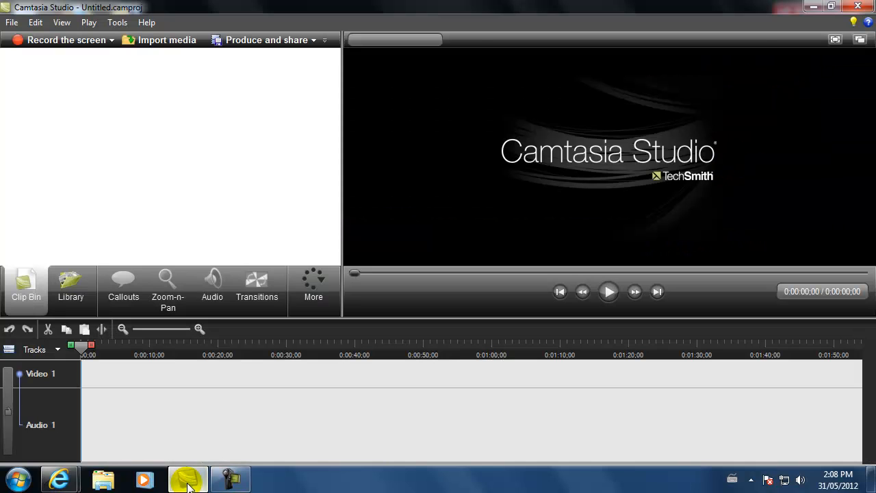
pyautogui.click(11, 23)
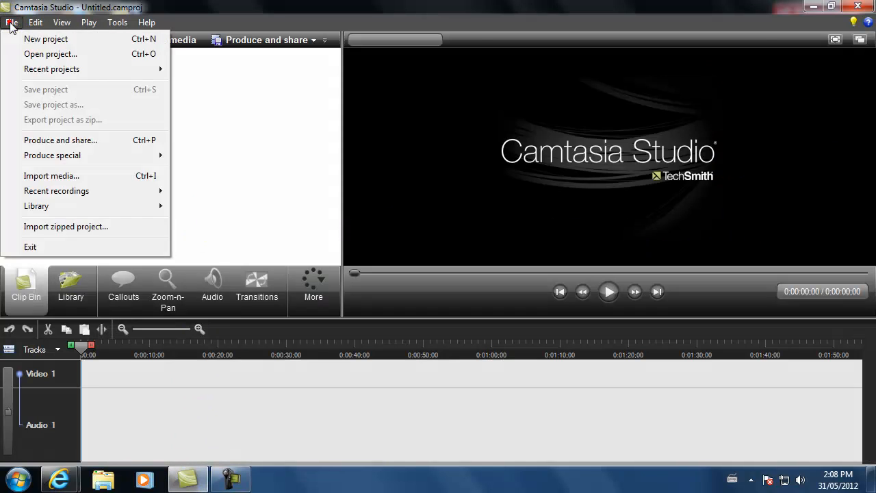
pyautogui.click(52, 54)
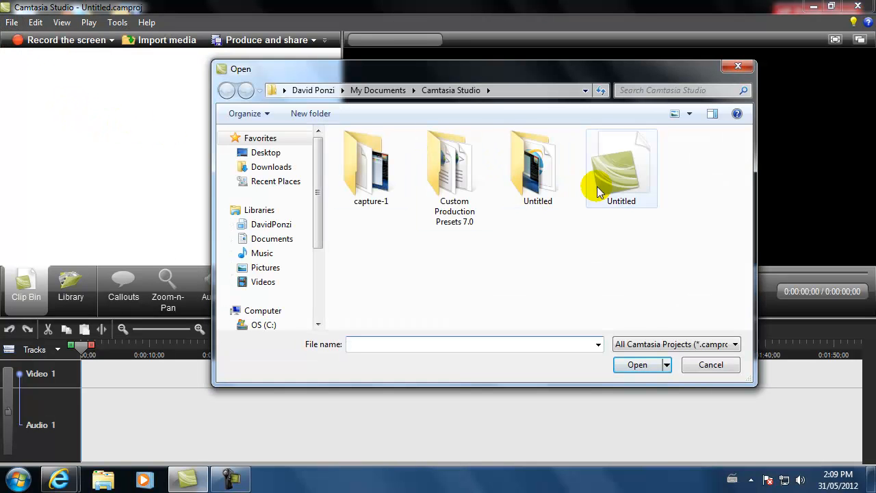
pyautogui.doubleClick(537, 195)
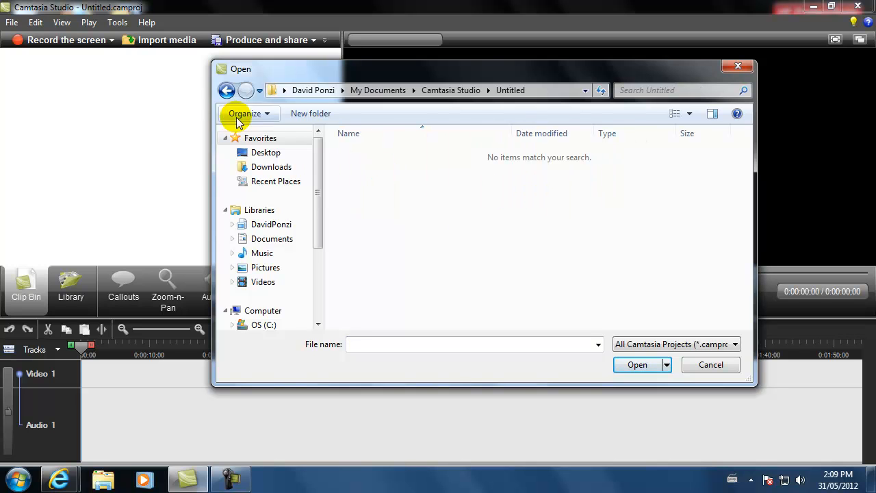
pyautogui.click(225, 92)
pyautogui.doubleClick(383, 167)
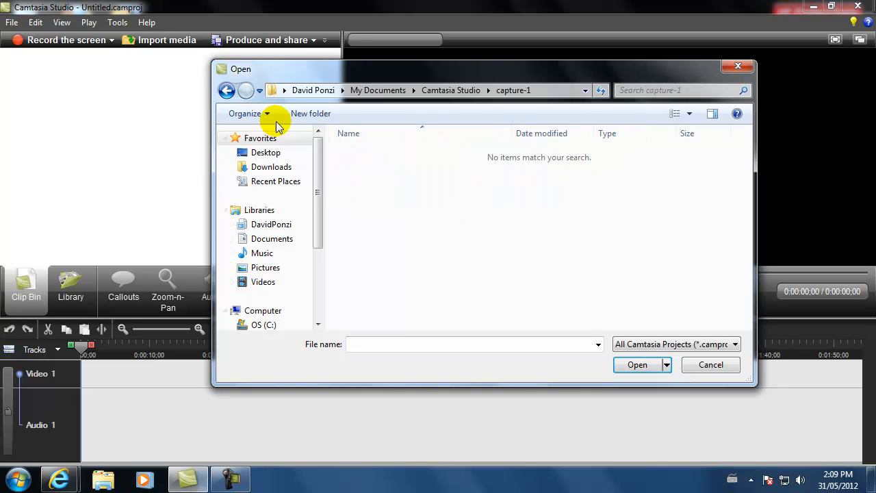
pyautogui.click(234, 92)
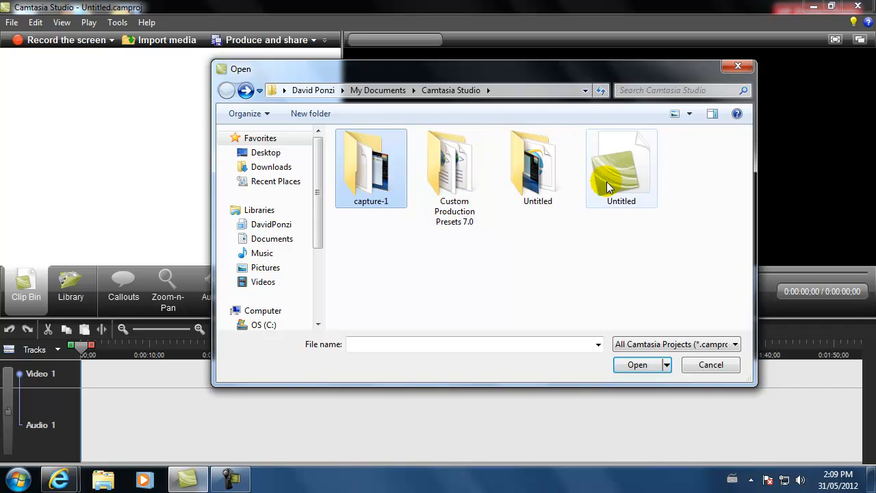
pyautogui.doubleClick(606, 181)
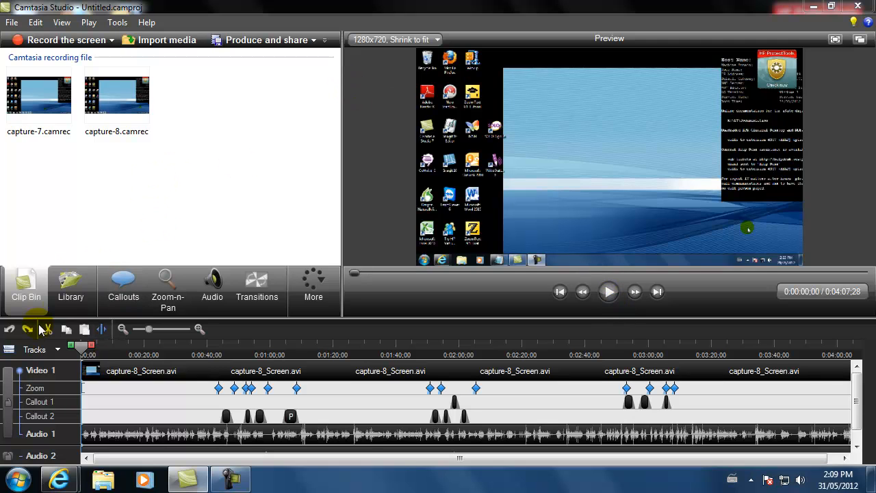
# - Add a right-pointing arrow callout at 0:00:01;21 and move it beside the desktop icons in the preview
pyautogui.click(144, 98)
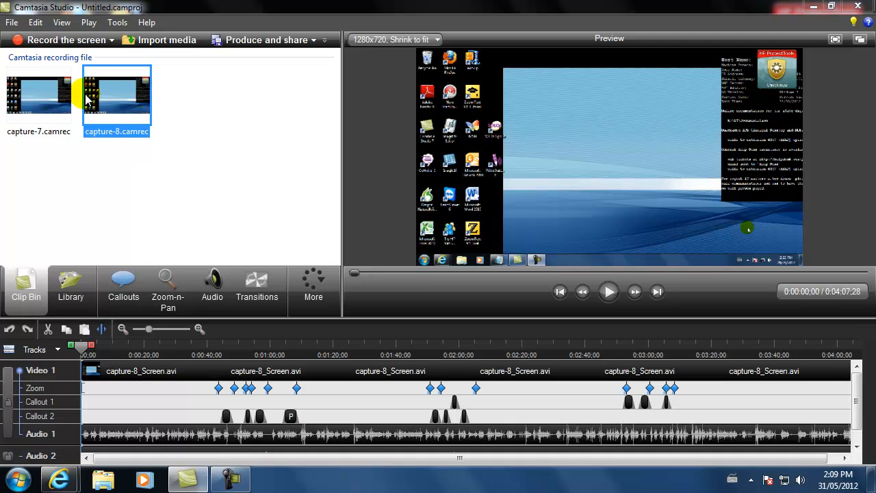
pyautogui.click(7, 98)
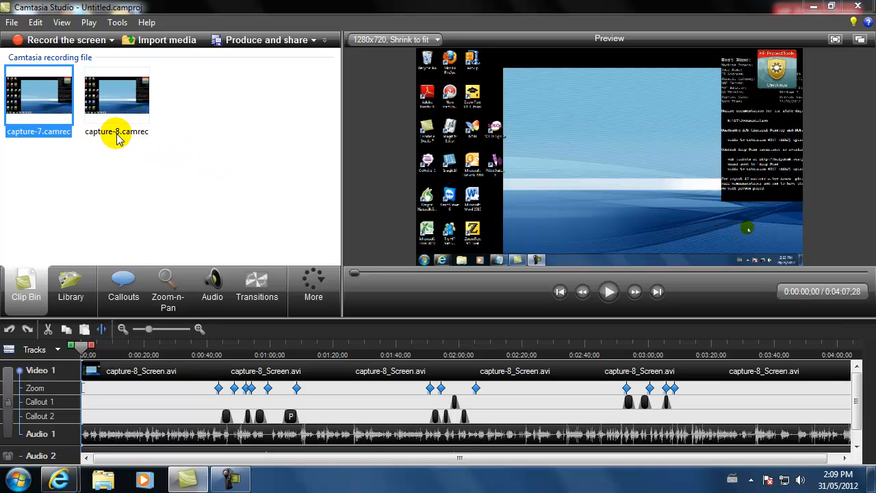
pyautogui.click(137, 281)
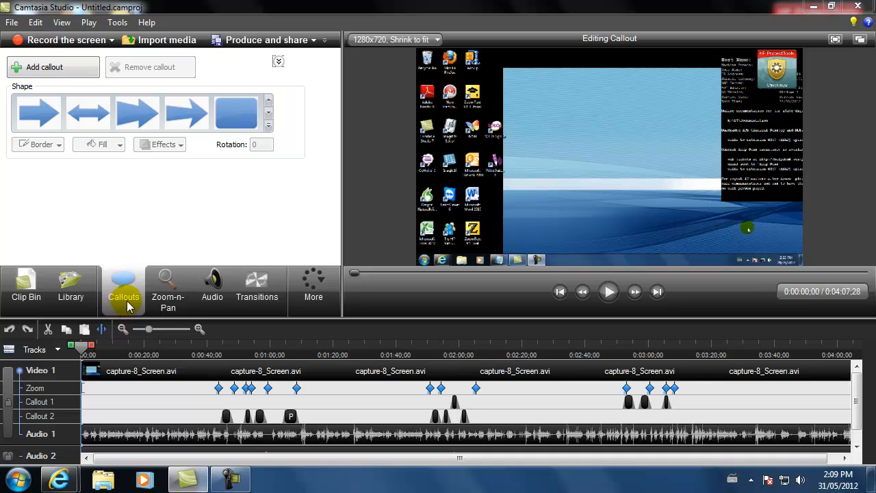
pyautogui.click(610, 292)
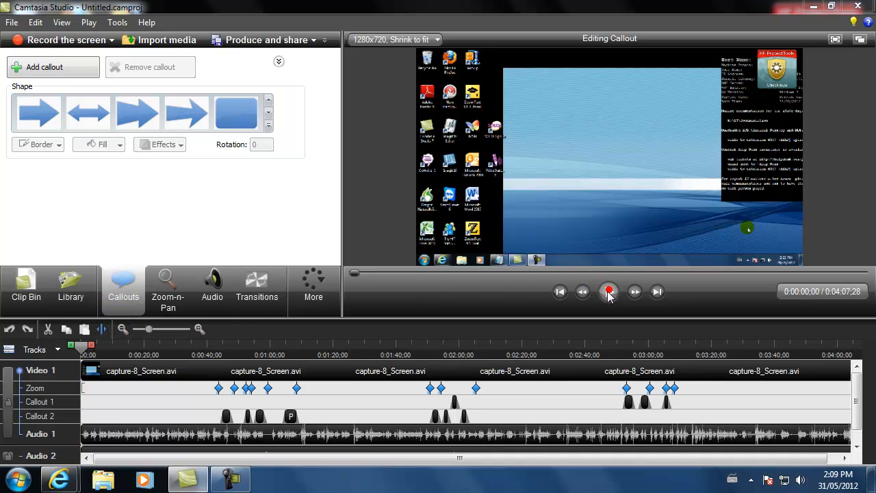
pyautogui.click(611, 296)
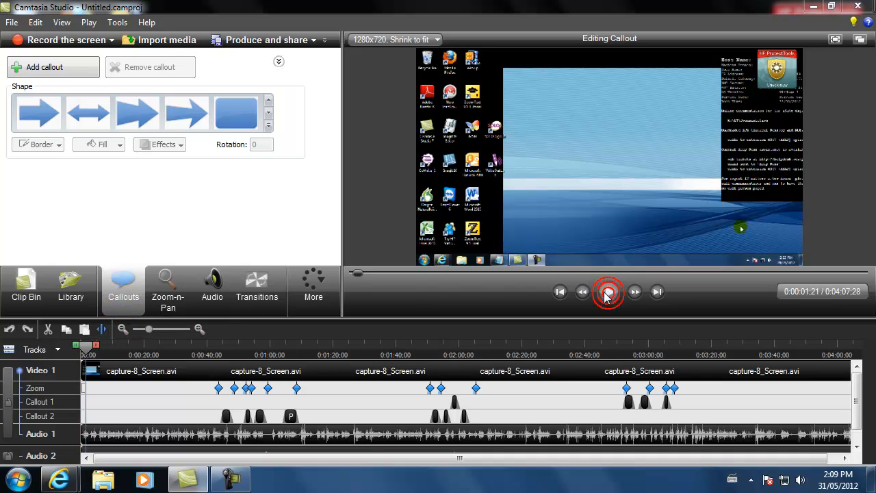
pyautogui.click(29, 118)
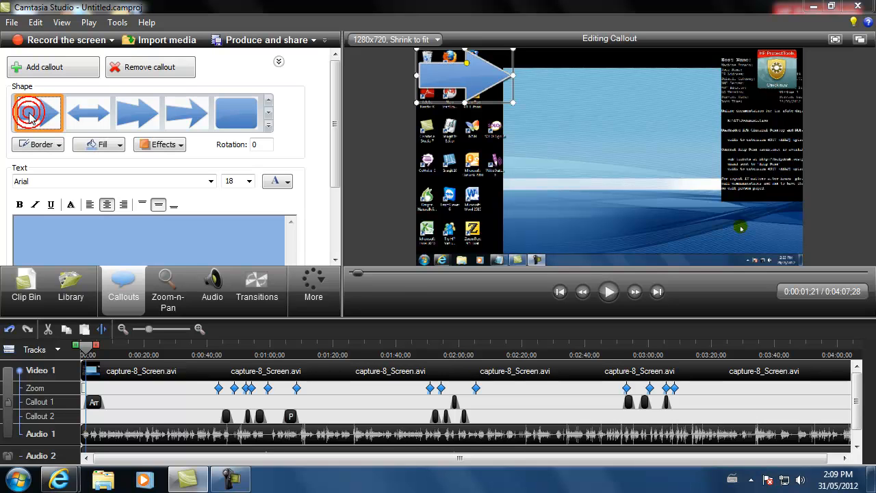
pyautogui.moveTo(513, 80); pyautogui.dragTo(570, 178)
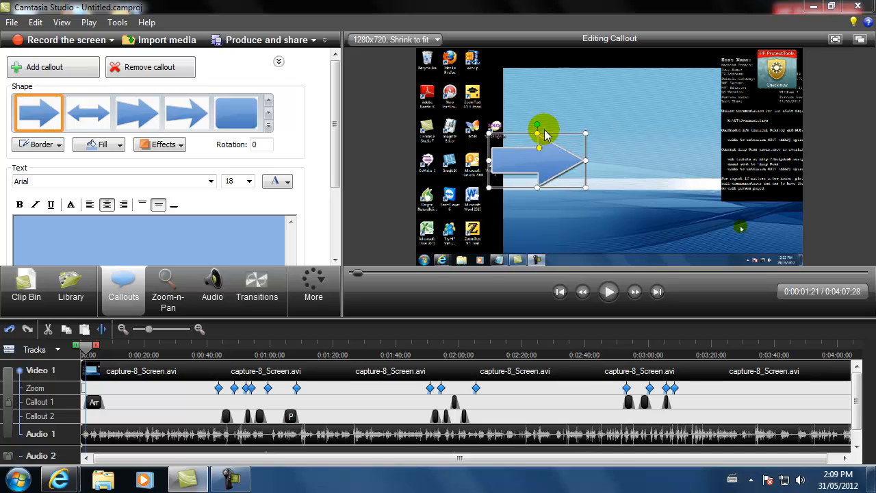
# - Rotate the arrow callout to 343°, make it slimmer, and adjust the proportions of its head and shaft
pyautogui.moveTo(538, 123); pyautogui.dragTo(453, 136)
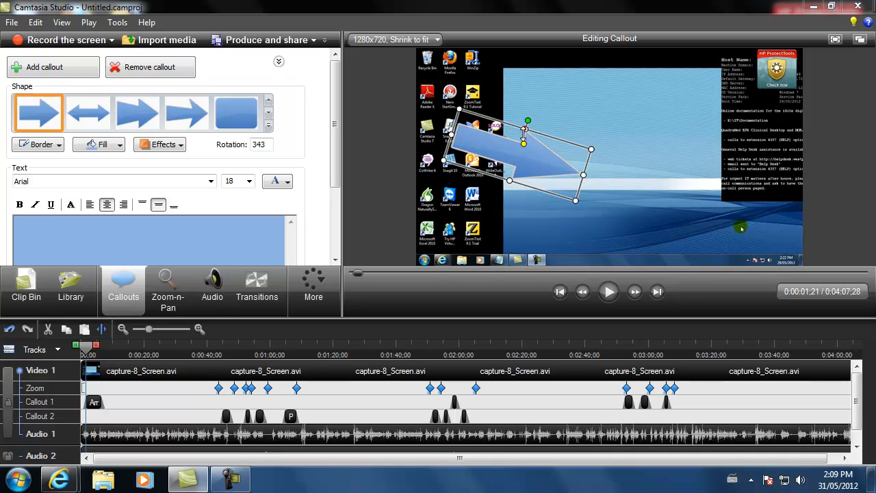
pyautogui.moveTo(523, 129); pyautogui.dragTo(521, 141)
pyautogui.moveTo(577, 182); pyautogui.dragTo(567, 179)
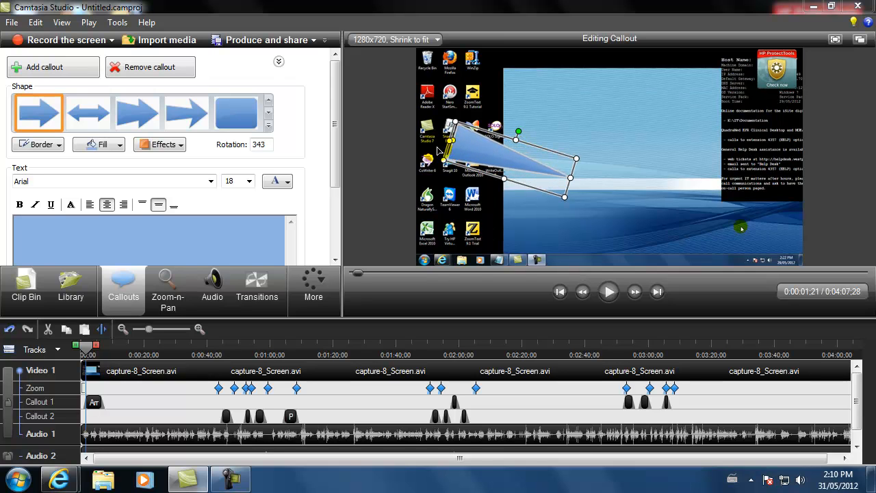
pyautogui.moveTo(510, 171); pyautogui.dragTo(518, 140)
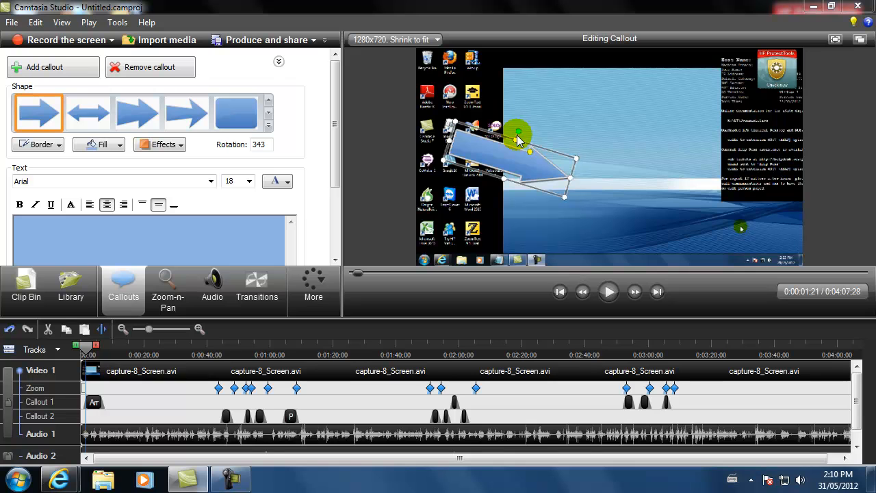
# - Rotate the arrow callout to 83° and back to a horizontal 0°
pyautogui.moveTo(518, 139); pyautogui.dragTo(486, 156)
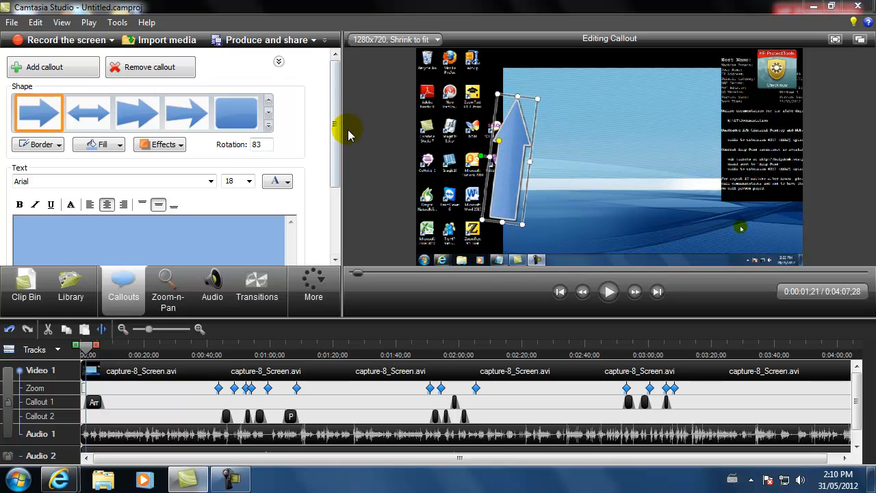
pyautogui.scroll(-3, 329, 125)
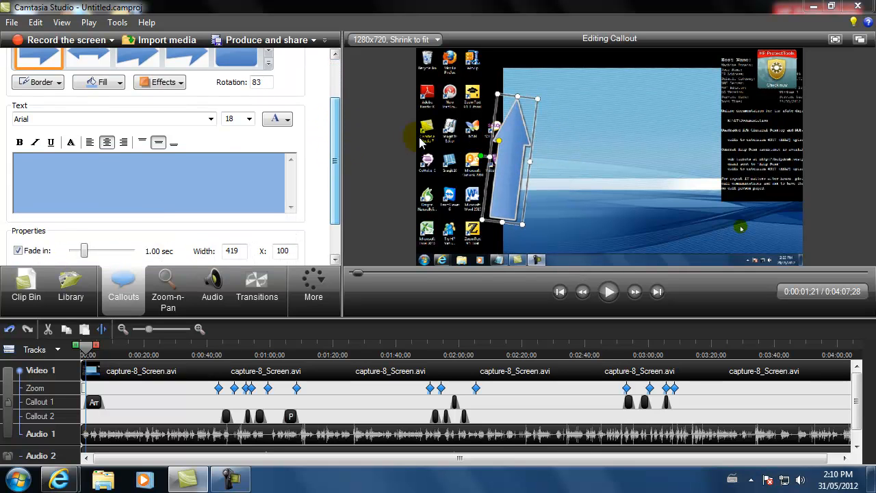
pyautogui.moveTo(482, 156); pyautogui.dragTo(510, 96)
# - Try the sample text "fsdfgsdfg" inside the arrow callout and delete it again
pyautogui.click(170, 175)
pyautogui.write('fsdfgsdfg')
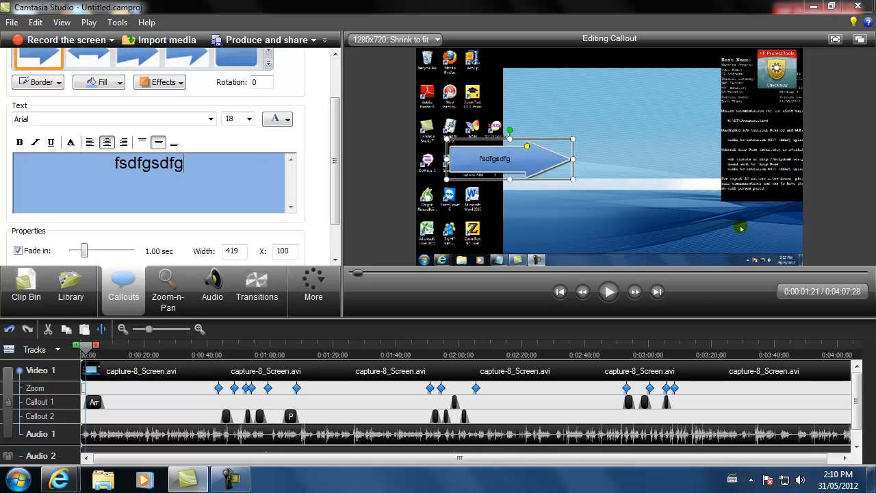
pyautogui.press('BackSpace')
pyautogui.press('BackSpace')
pyautogui.press('BackSpace')
pyautogui.press('BackSpace')
pyautogui.press('BackSpace')
pyautogui.press('BackSpace')
pyautogui.press('BackSpace')
pyautogui.press('BackSpace')
pyautogui.press('BackSpace')
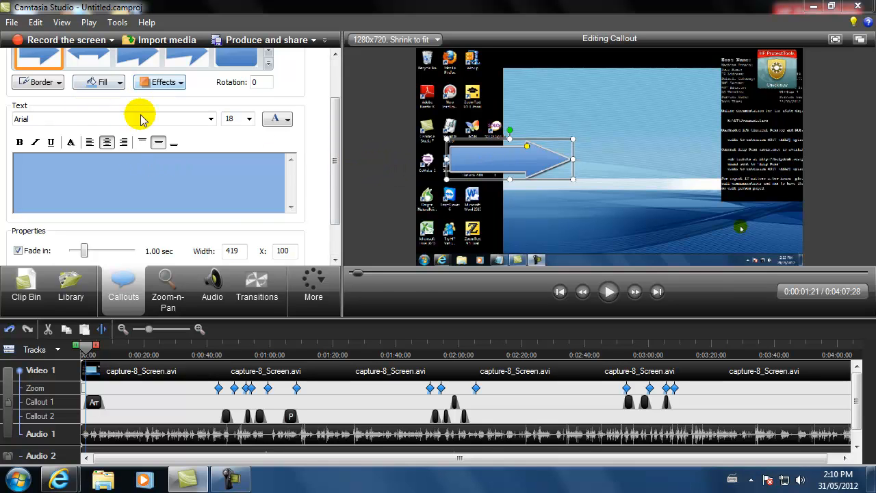
# - Set the arrow callout's font size to 8 and look through its fill, effects and border options
pyautogui.click(249, 120)
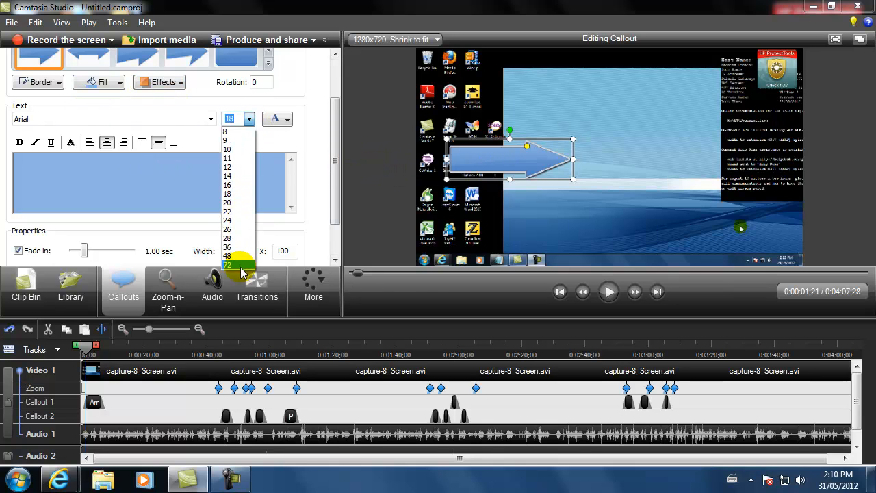
pyautogui.click(274, 87)
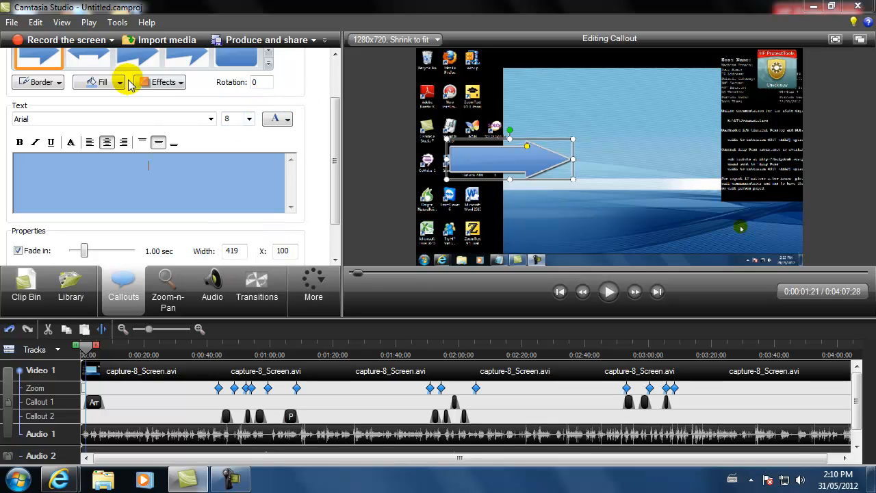
pyautogui.click(106, 82)
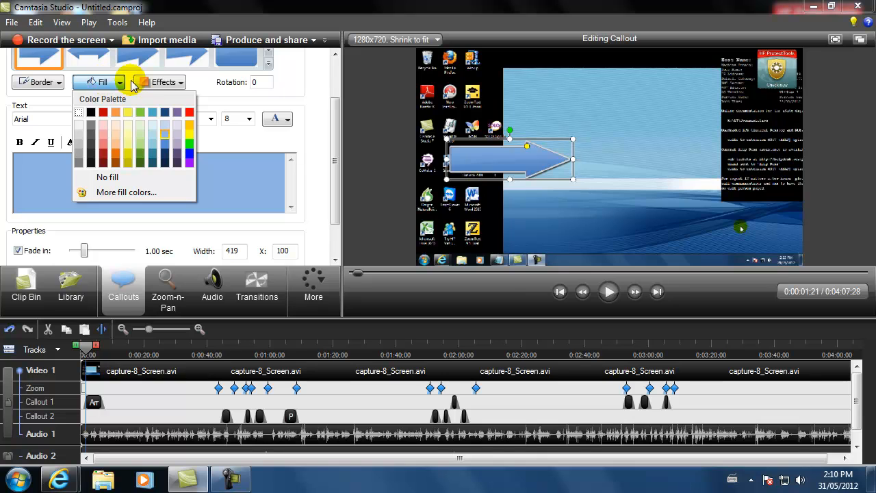
pyautogui.click(166, 83)
pyautogui.click(168, 84)
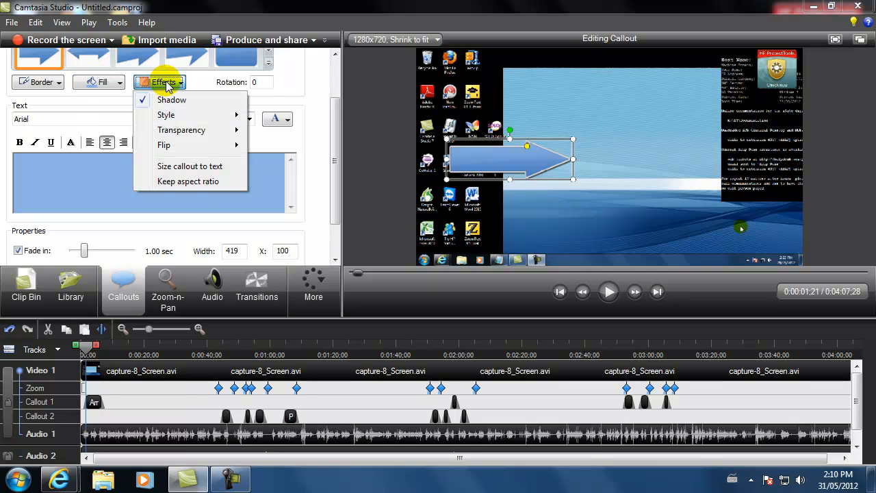
pyautogui.click(140, 82)
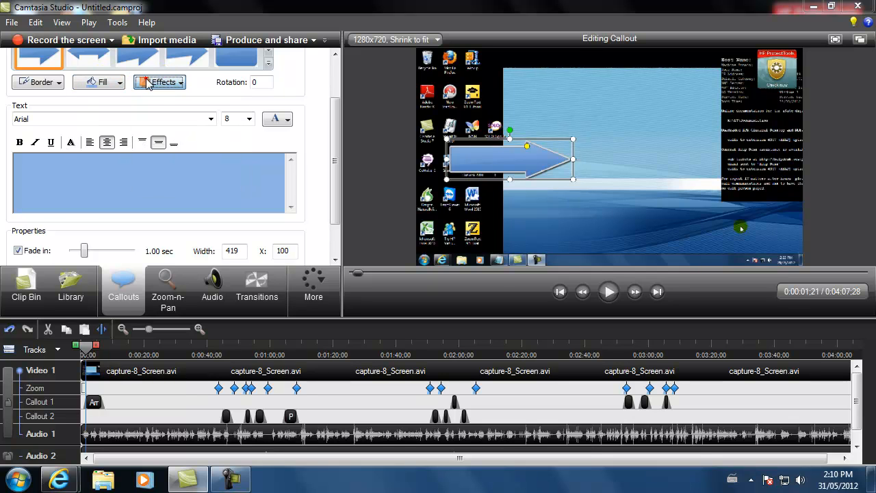
pyautogui.click(48, 83)
pyautogui.click(41, 82)
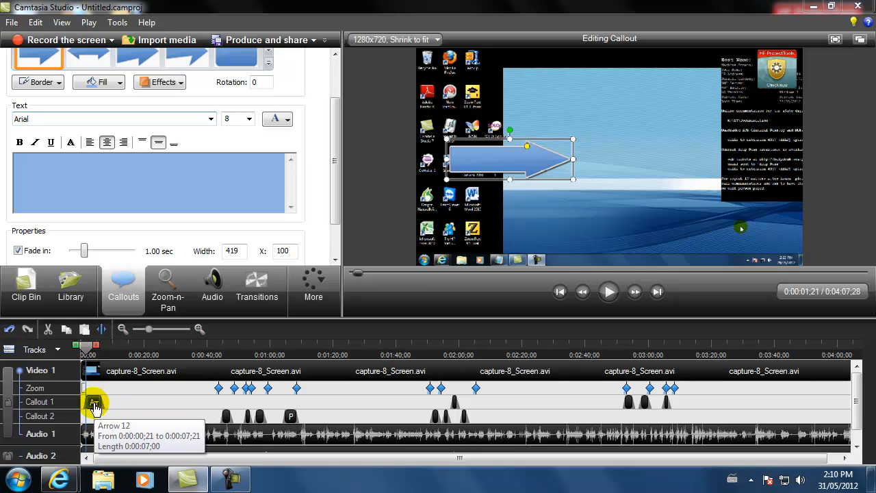
# - Play the video past the end of the arrow callout and return the playhead to 0:00:01;21
pyautogui.click(604, 301)
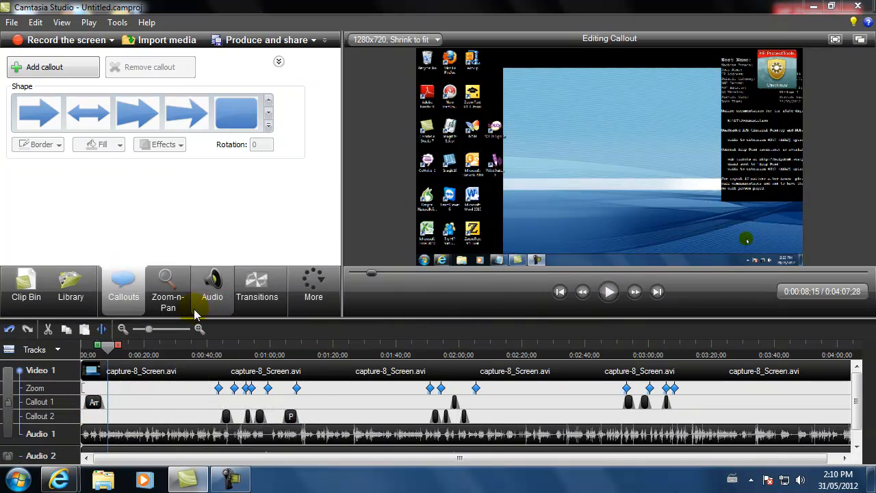
pyautogui.moveTo(104, 350); pyautogui.dragTo(87, 352)
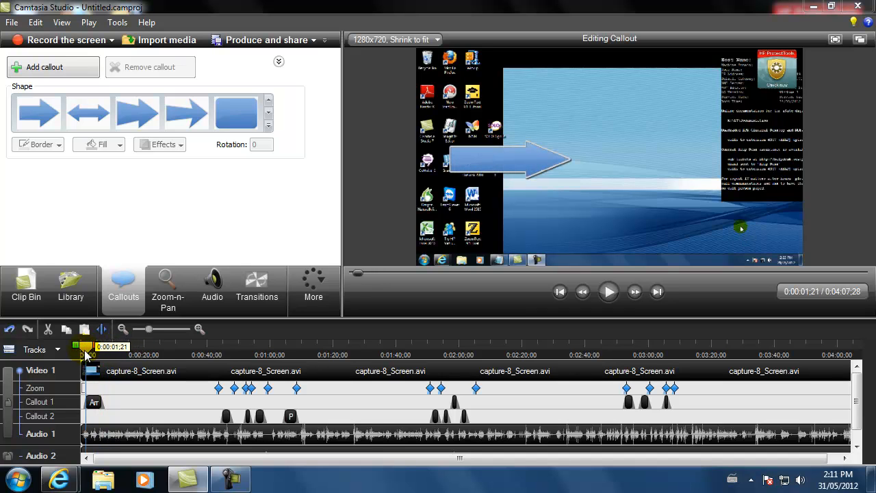
# - Move the arrow callout on the timeline to start at 0:00:12;18 and shorten its length to 0:00:03;27
pyautogui.moveTo(87, 353); pyautogui.dragTo(106, 359)
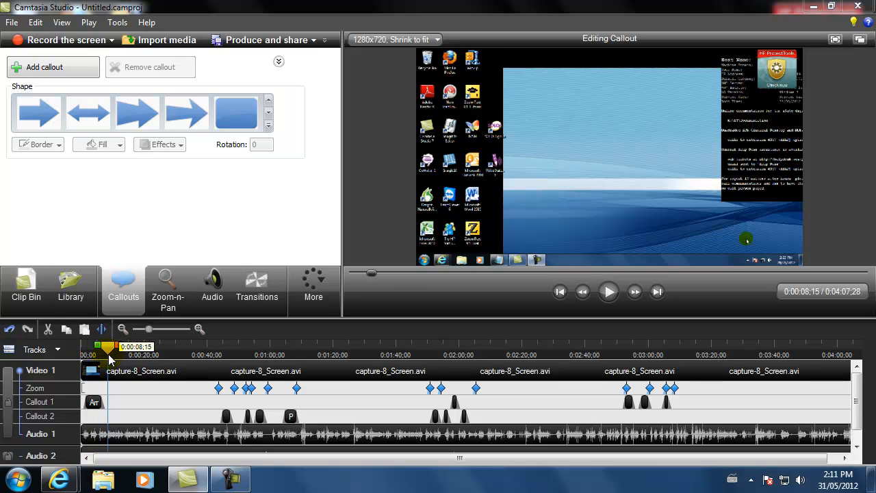
pyautogui.click(102, 407)
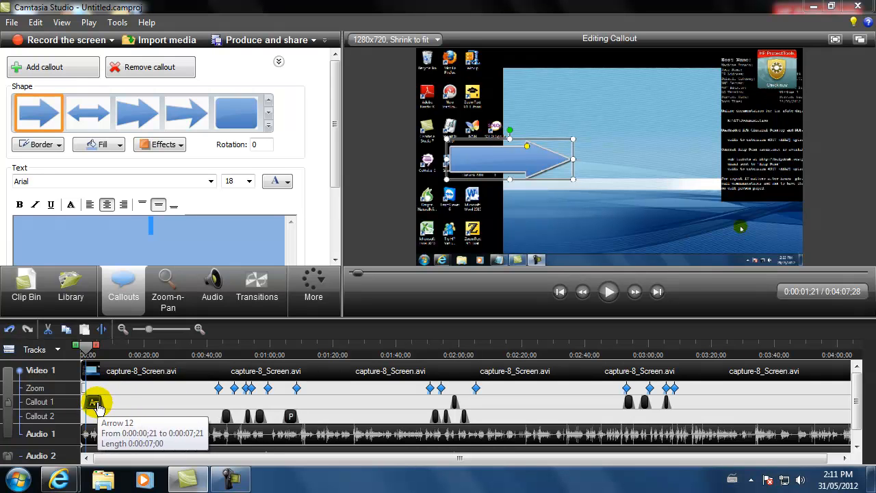
pyautogui.moveTo(98, 405); pyautogui.dragTo(128, 414)
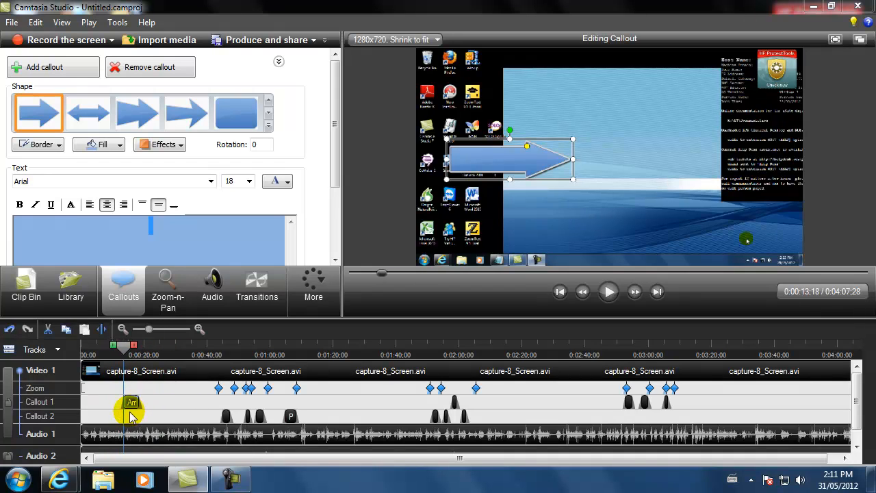
pyautogui.moveTo(134, 402)
pyautogui.mouseDown()
pyautogui.moveTo(204, 409)
pyautogui.moveTo(118, 403)
pyautogui.mouseUp()
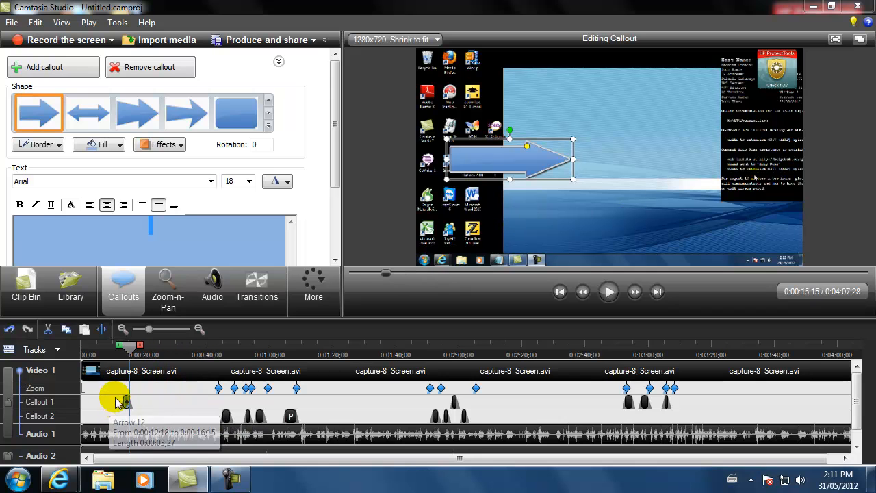
# - Play the video from 0:00:11;28 past the end of the shortened arrow callout
pyautogui.moveTo(130, 349); pyautogui.dragTo(118, 349)
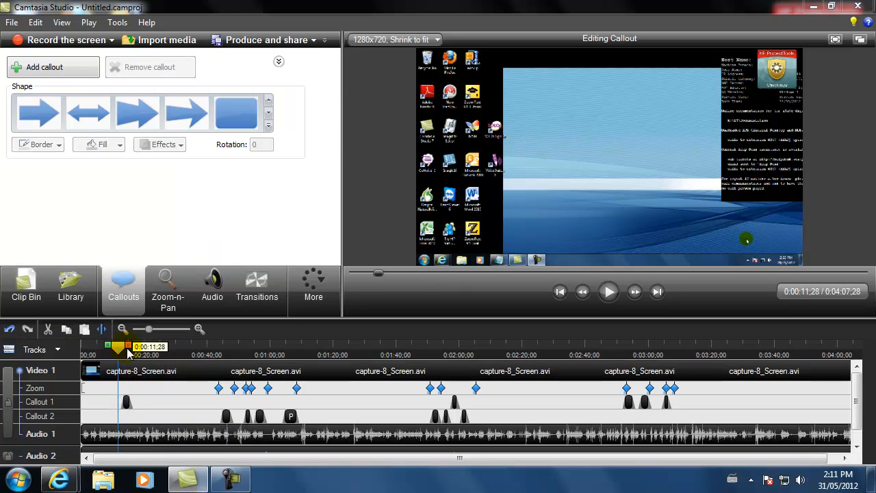
pyautogui.click(608, 292)
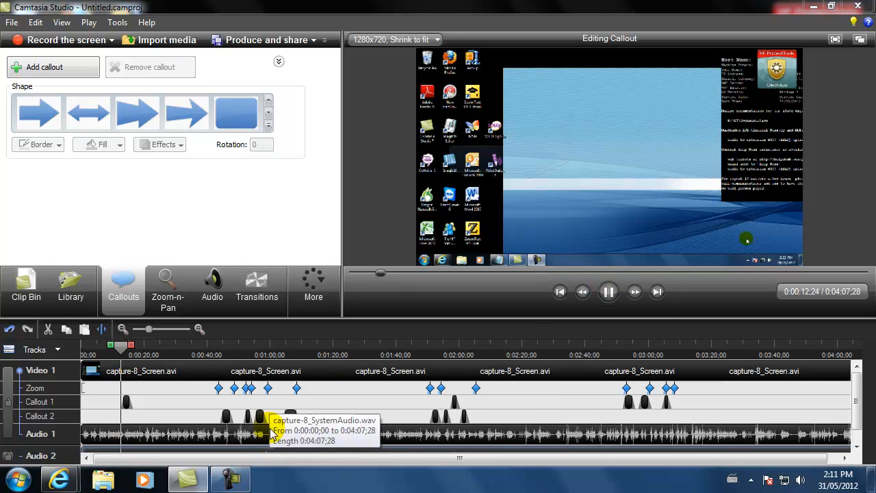
pyautogui.click(611, 292)
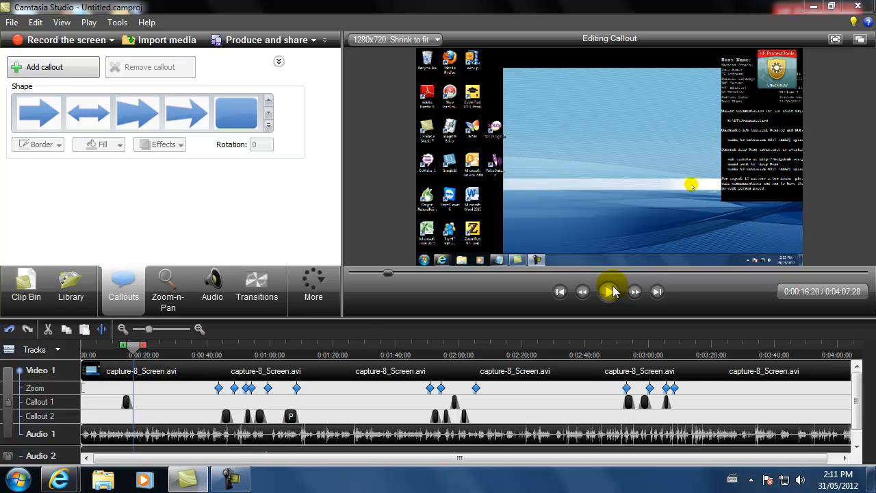
# - Add a Zoom-n-Pan keyframe at 0:00:16;20 that zooms in on the desktop's lower-left icons and taskbar
pyautogui.click(168, 297)
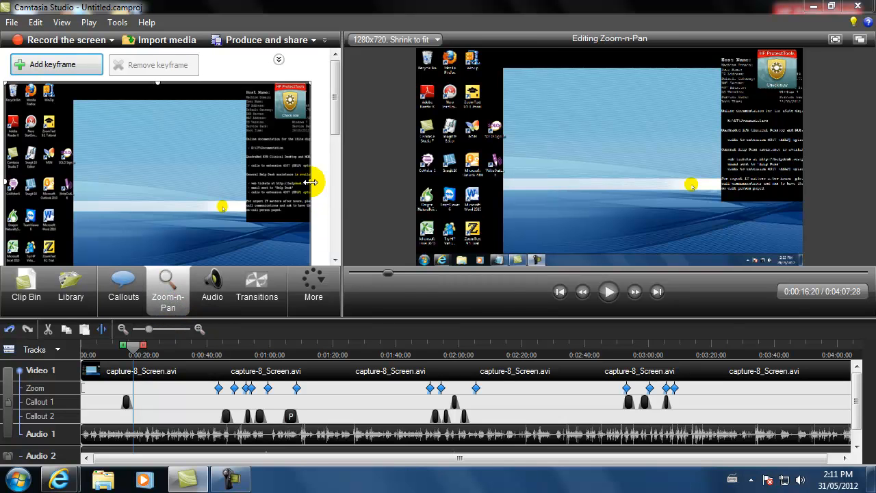
pyautogui.moveTo(311, 182); pyautogui.dragTo(156, 231)
pyautogui.scroll(-1, 164, 213)
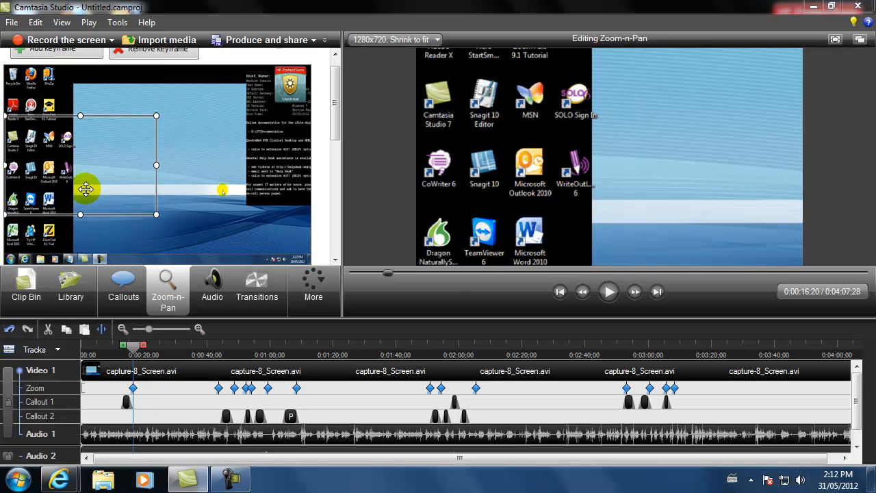
pyautogui.moveTo(81, 141); pyautogui.dragTo(79, 202)
pyautogui.moveTo(156, 216); pyautogui.dragTo(63, 258)
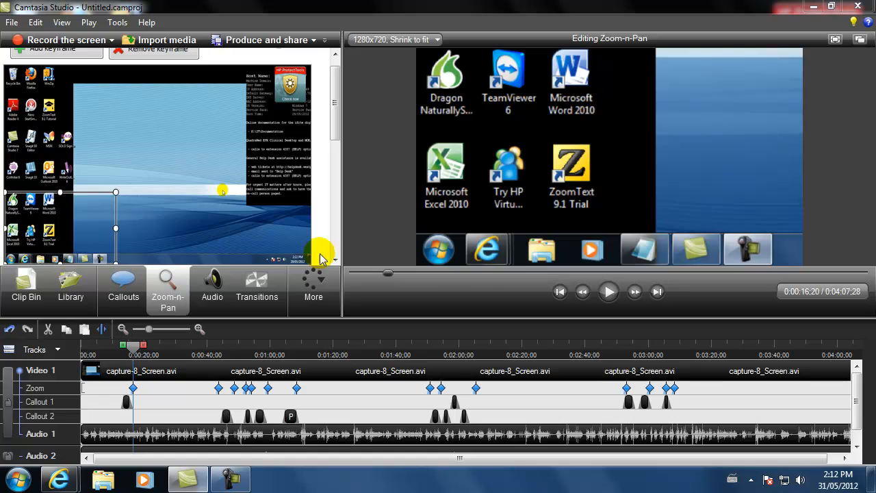
# - Play on to 0:00:25;12, add a keyframe there zooming back out to the full frame, and play it briefly
pyautogui.click(607, 294)
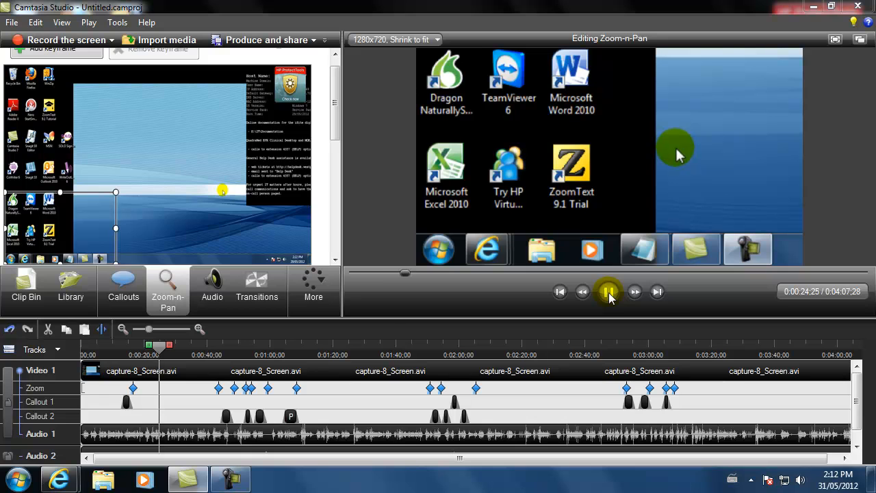
pyautogui.click(608, 292)
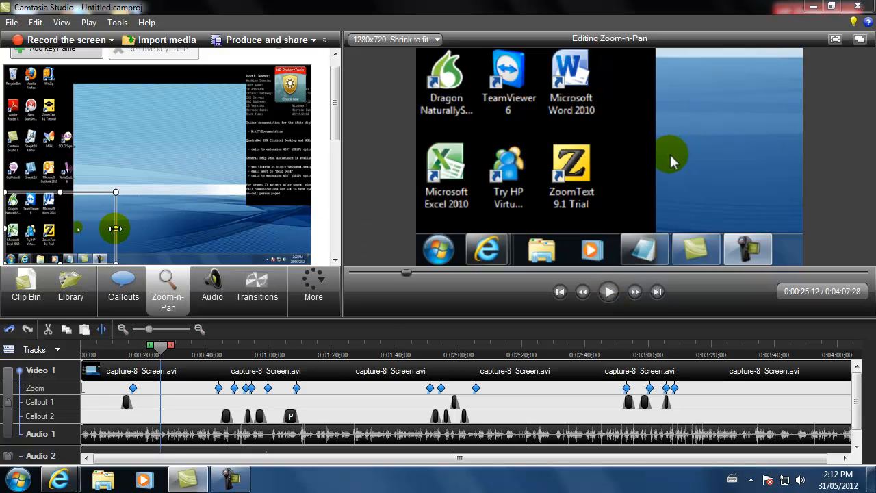
pyautogui.moveTo(116, 229); pyautogui.dragTo(371, 209)
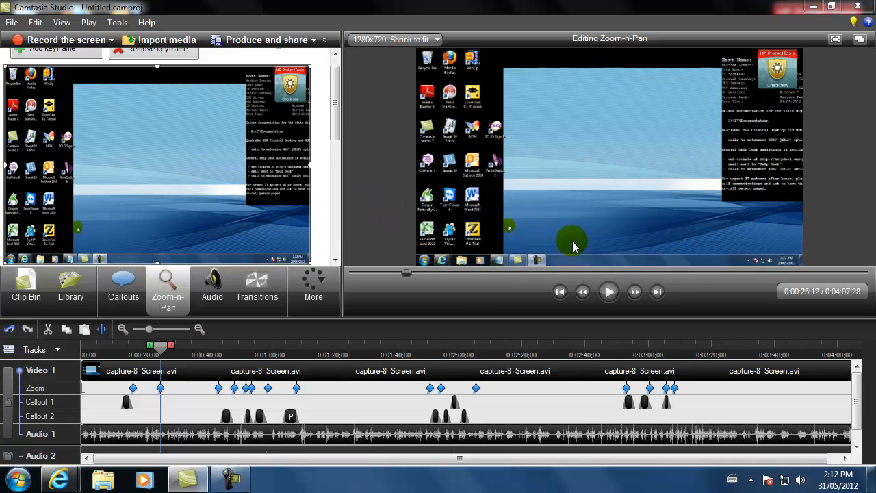
pyautogui.click(608, 291)
pyautogui.click(609, 292)
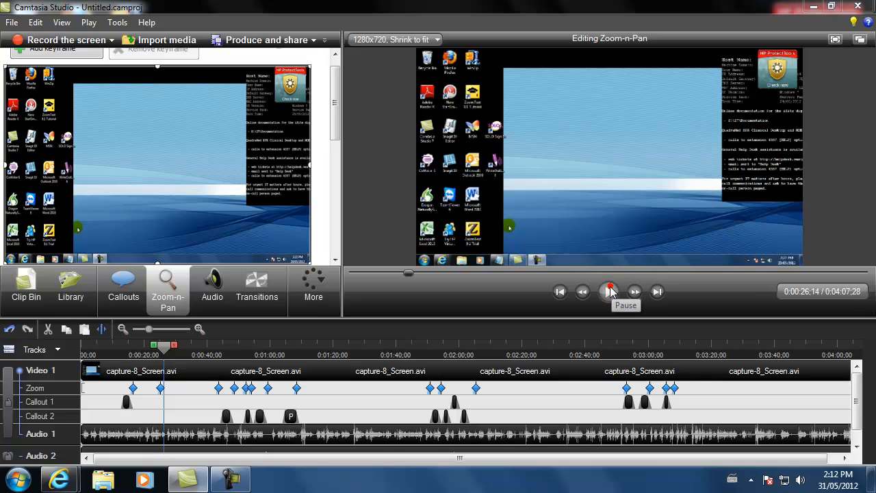
# - Look through the audio editing options and close Camtasia Studio without saving the project changes
pyautogui.click(214, 297)
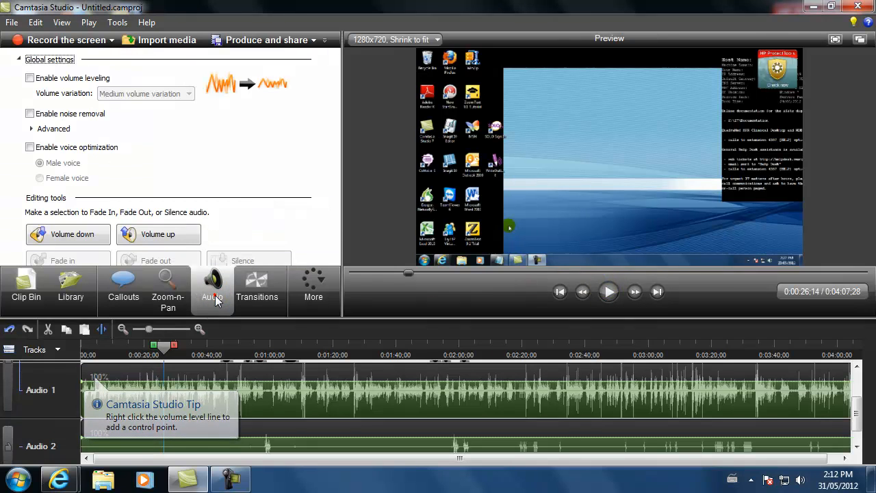
pyautogui.scroll(-3, 257, 298)
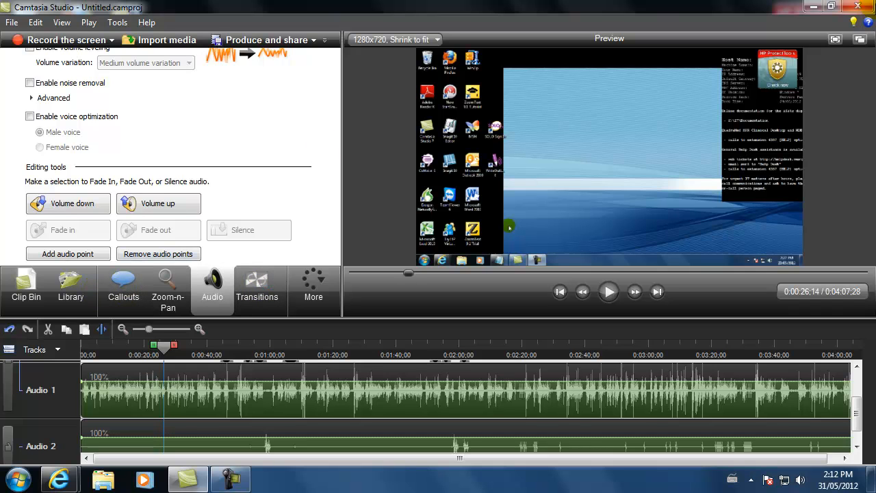
pyautogui.click(863, 10)
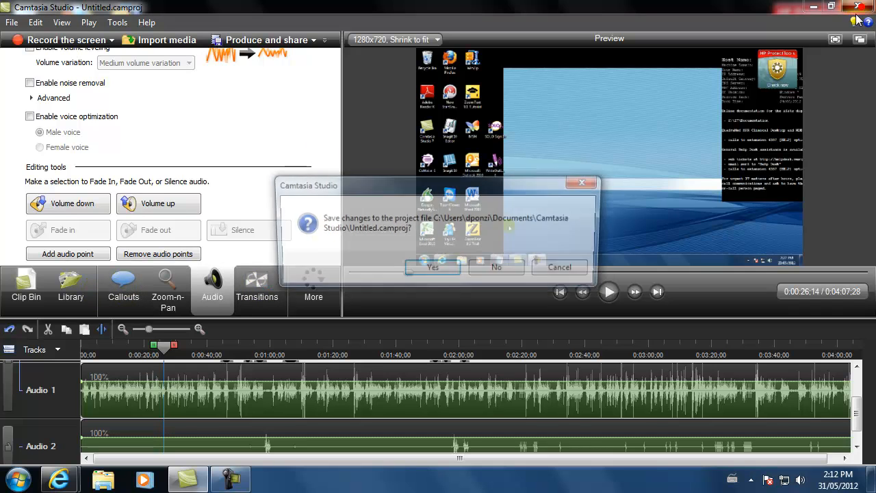
pyautogui.click(508, 269)
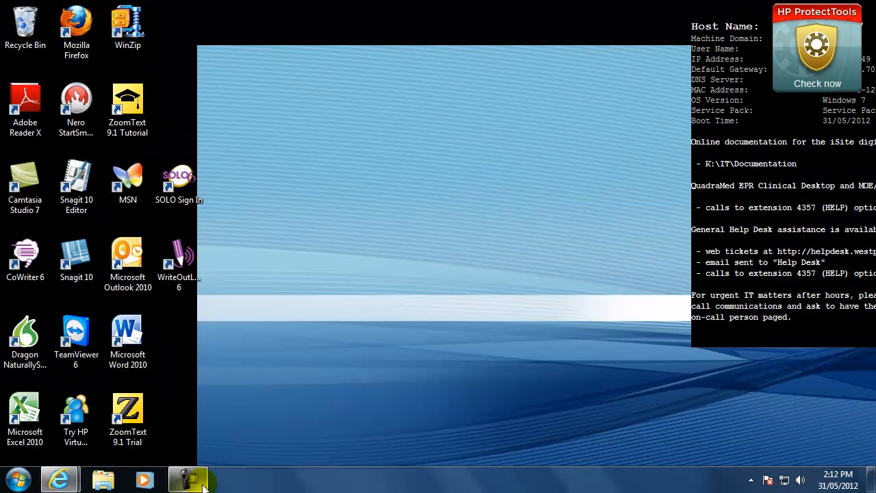
# - Switch to the running Camtasia Recorder and turn off its mouse click sounds
pyautogui.moveTo(197, 482)
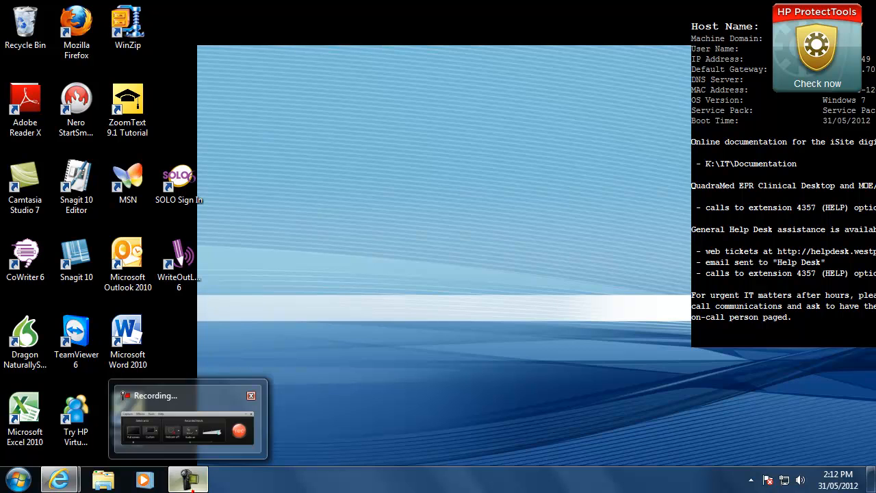
pyautogui.click(191, 479)
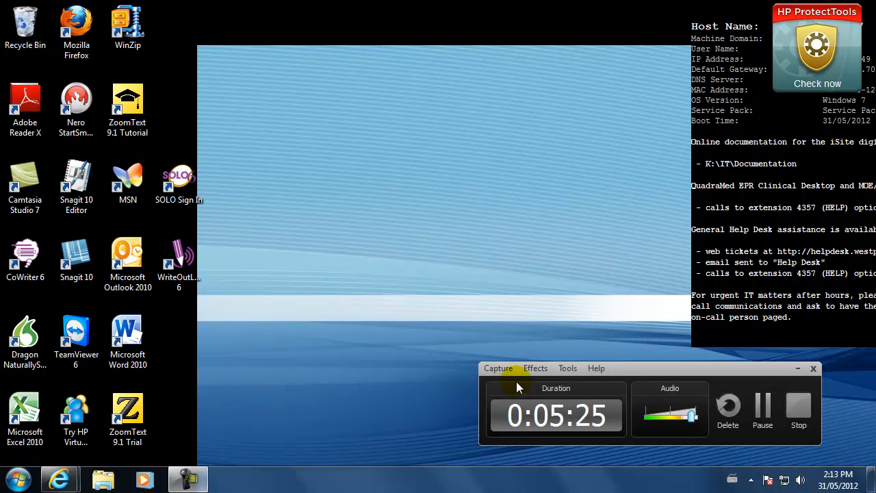
pyautogui.click(537, 369)
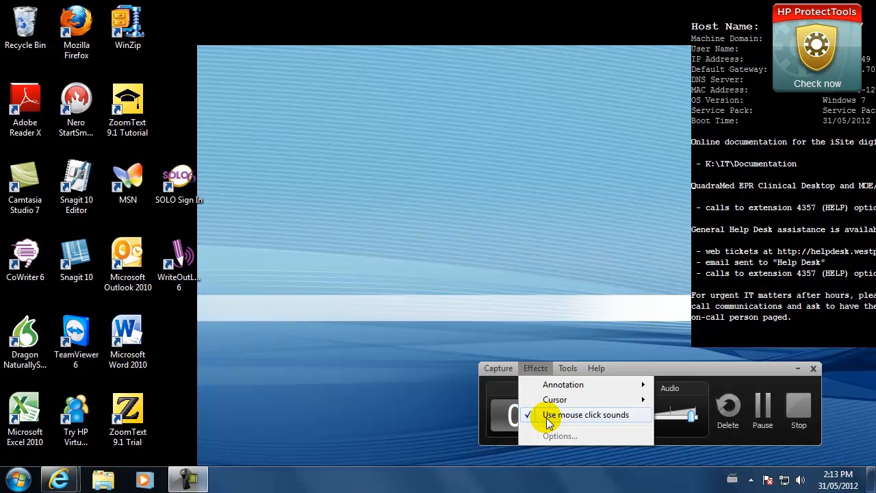
pyautogui.click(603, 421)
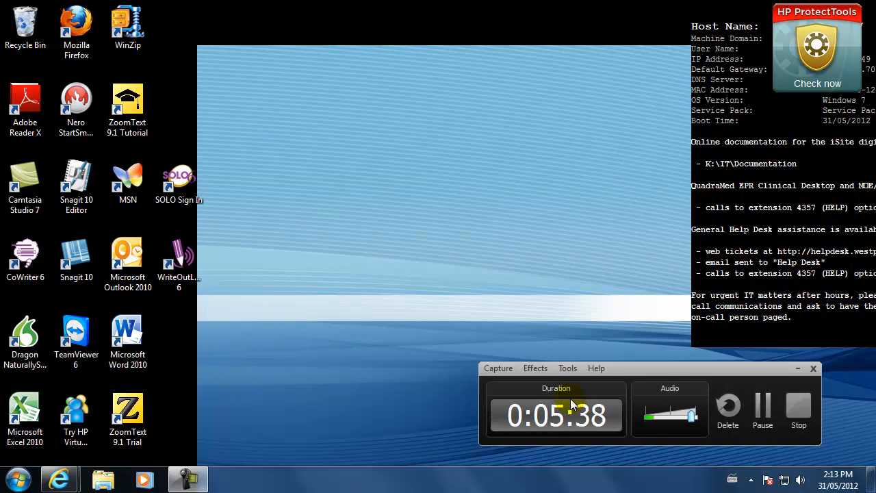
# - Examine the recorder's cursor highlighting effects and its available tools and help resources
pyautogui.click(551, 374)
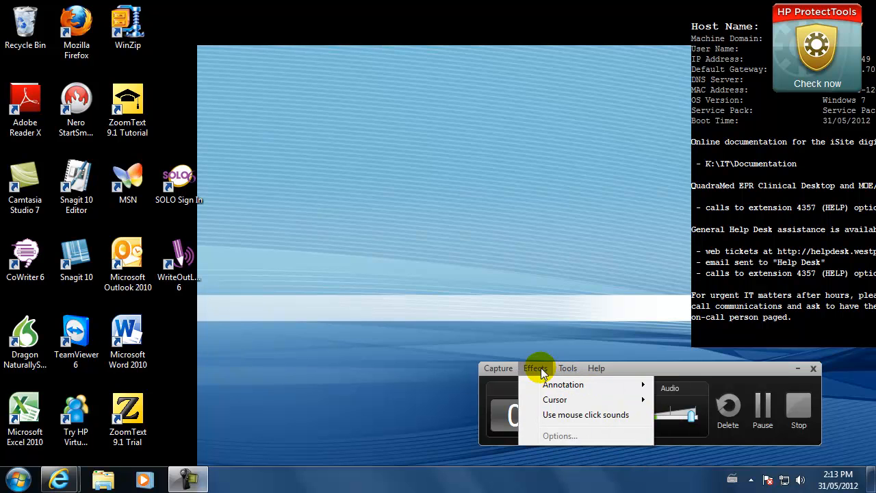
pyautogui.moveTo(554, 402)
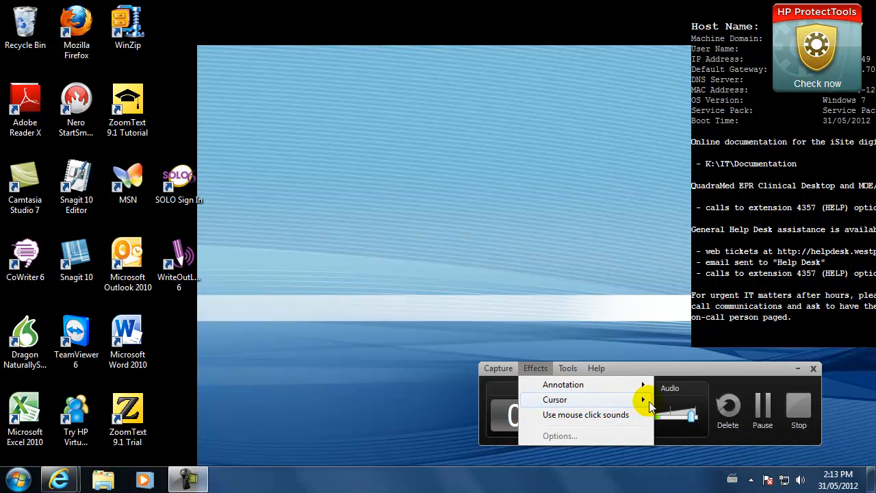
pyautogui.click(639, 403)
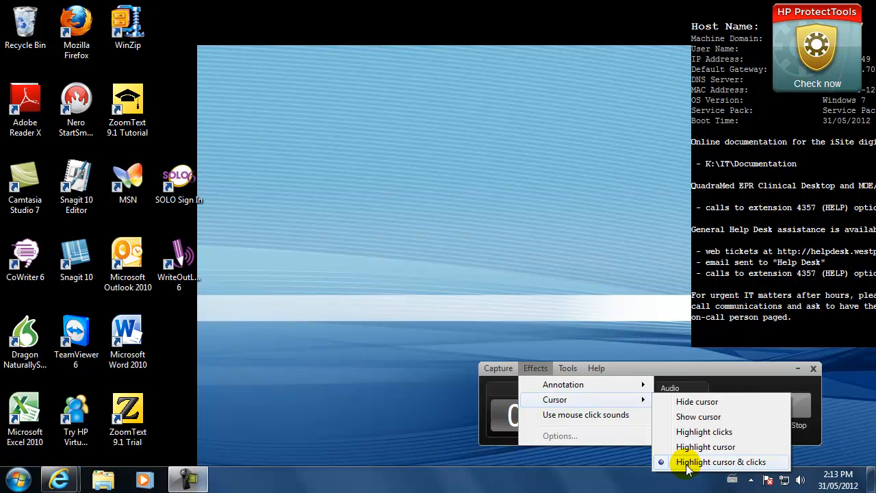
pyautogui.moveTo(565, 365)
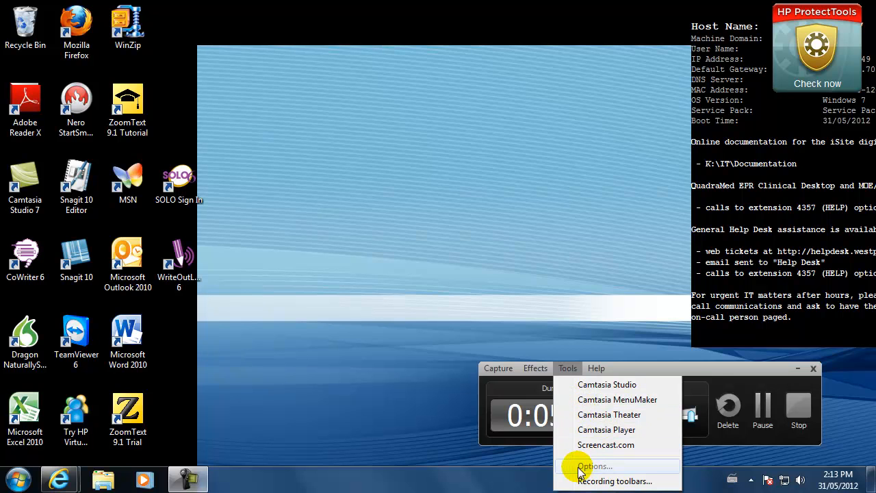
pyautogui.moveTo(495, 369)
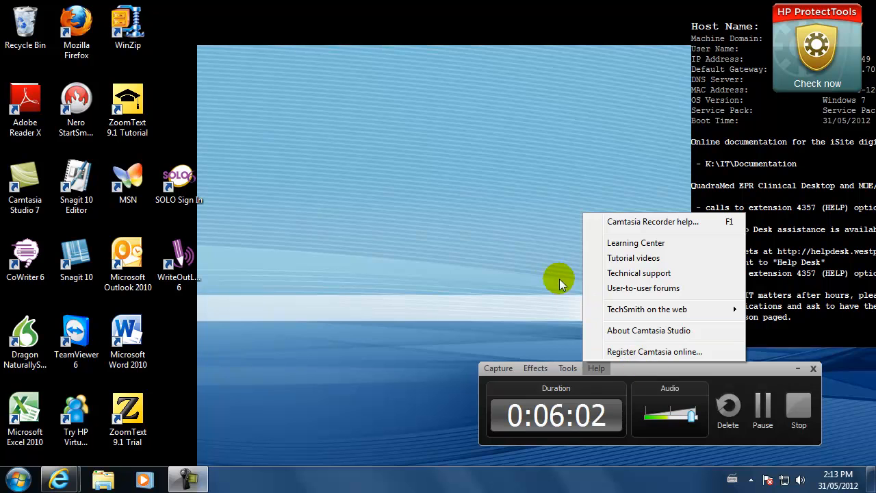
pyautogui.click(512, 269)
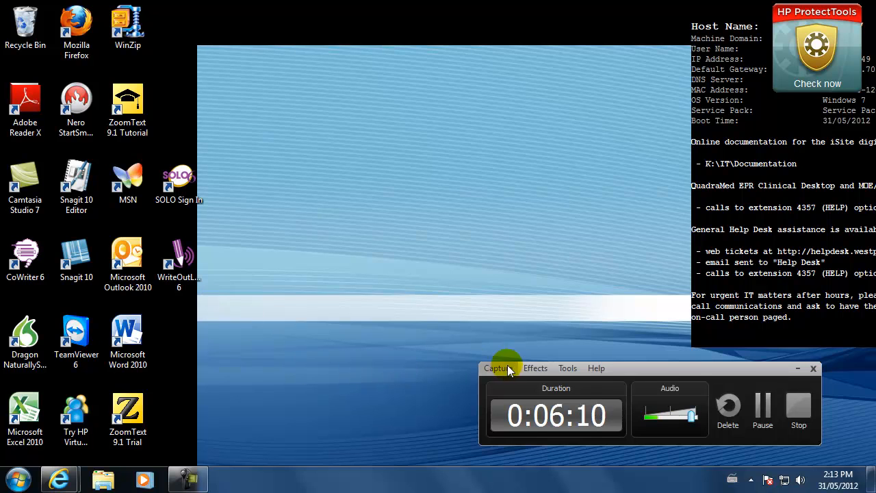
# - Stop the screen recording
pyautogui.click(795, 416)
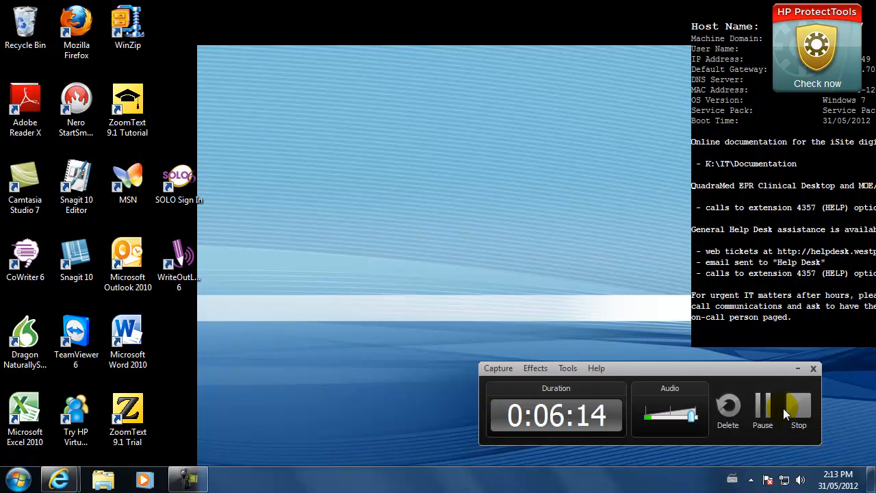